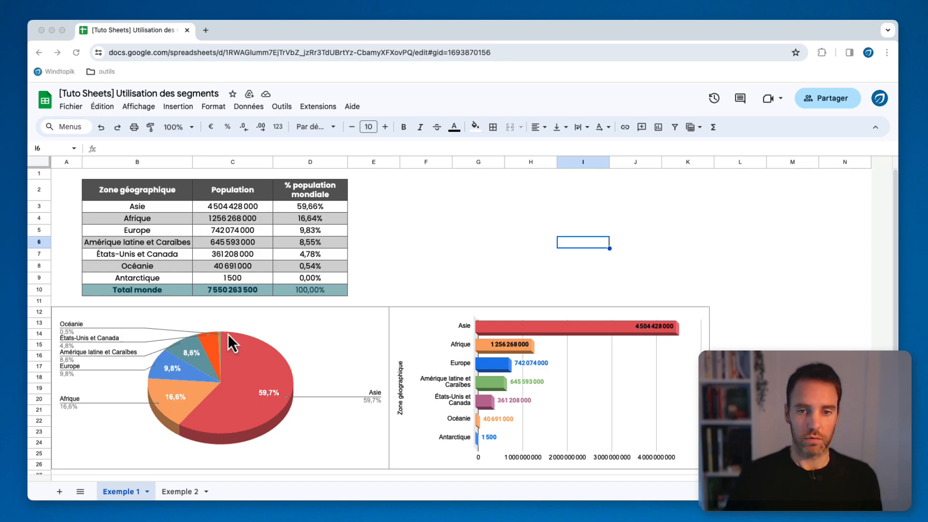
# Step: Add a slicer to the world population table that filters on the Zone géographique column
pyautogui.click(424, 206)
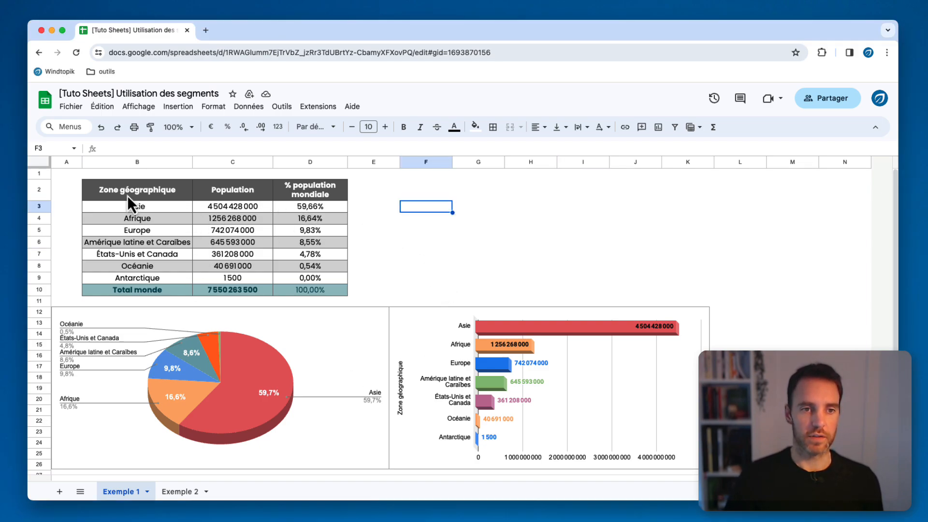
pyautogui.moveTo(126, 195); pyautogui.dragTo(330, 278)
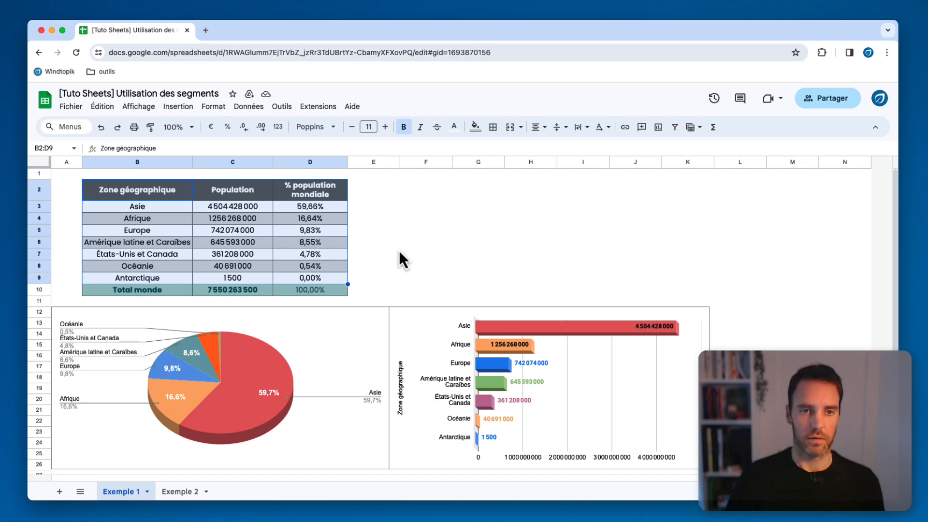
pyautogui.click(249, 110)
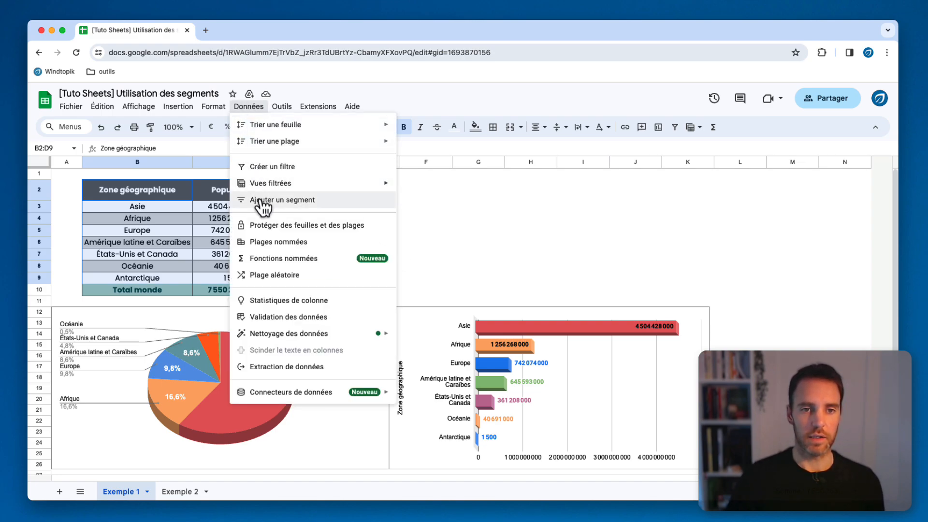
pyautogui.click(322, 202)
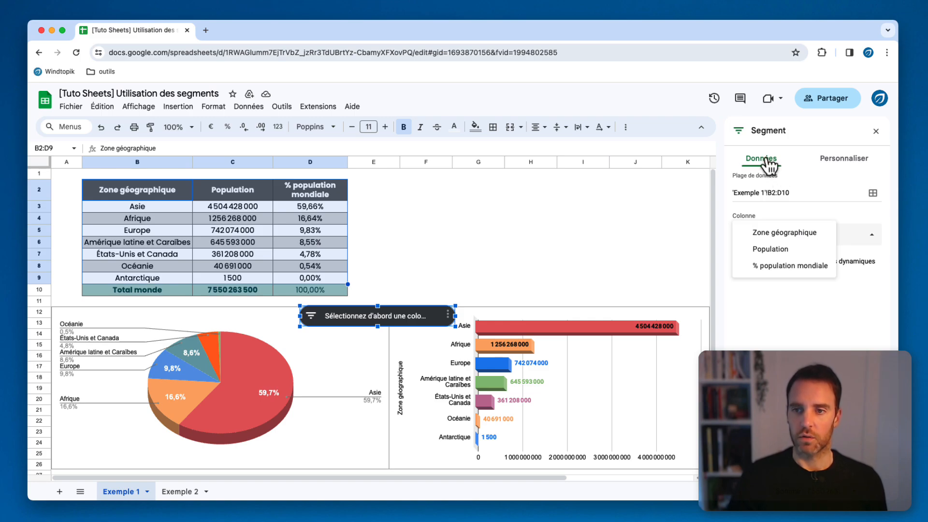
pyautogui.click(796, 237)
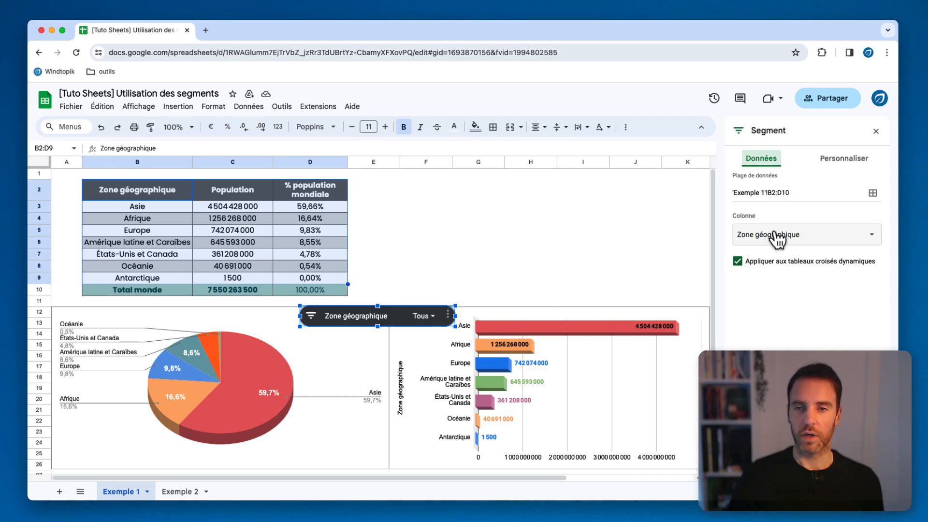
# Step: Review the slicer's customization options and move the slicer to the empty cells beside the population table, around F2:H2
pyautogui.click(845, 160)
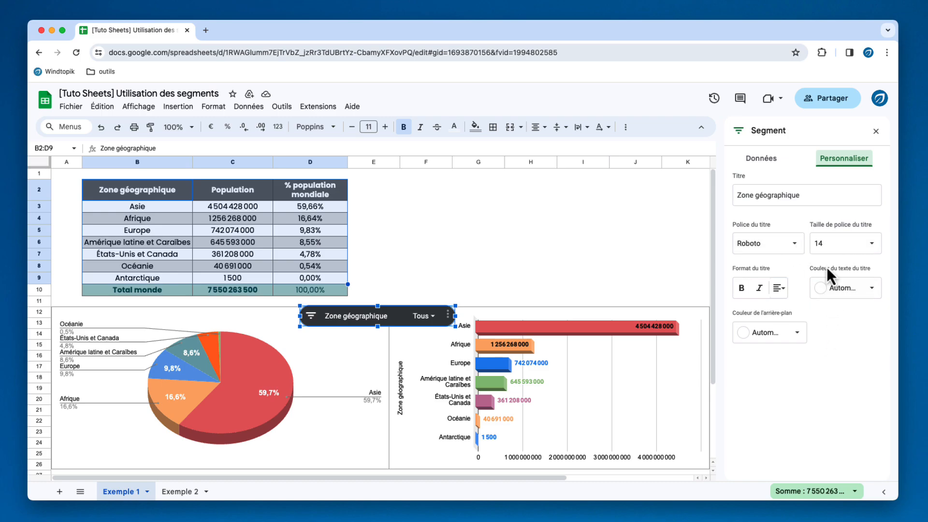
pyautogui.click(876, 134)
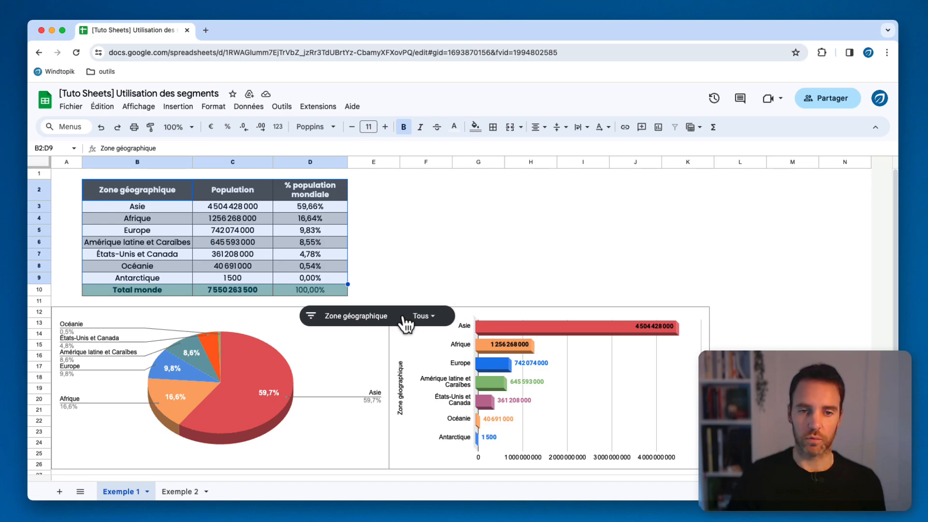
pyautogui.moveTo(404, 321); pyautogui.dragTo(502, 198)
pyautogui.click(580, 219)
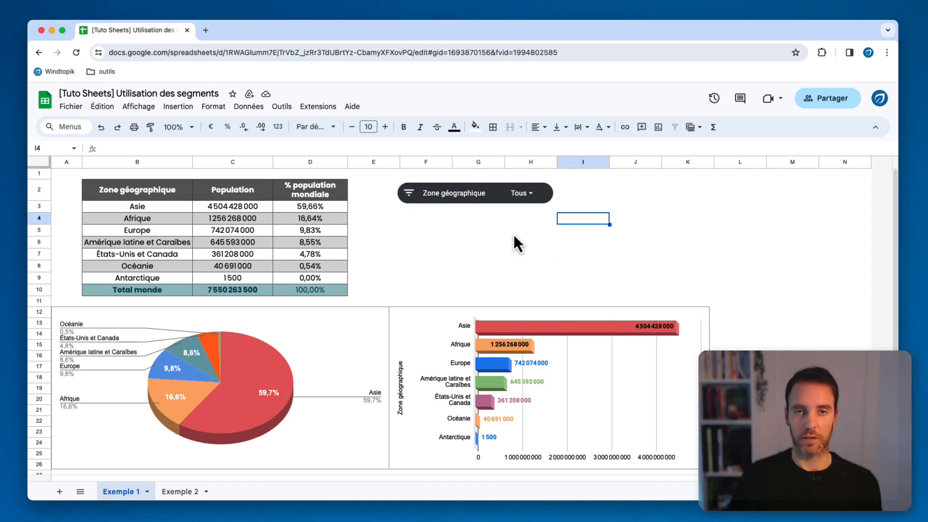
# Step: Filter the Zone géographique slicer by value to keep only Antarctique, Asie and Europe
pyautogui.click(414, 198)
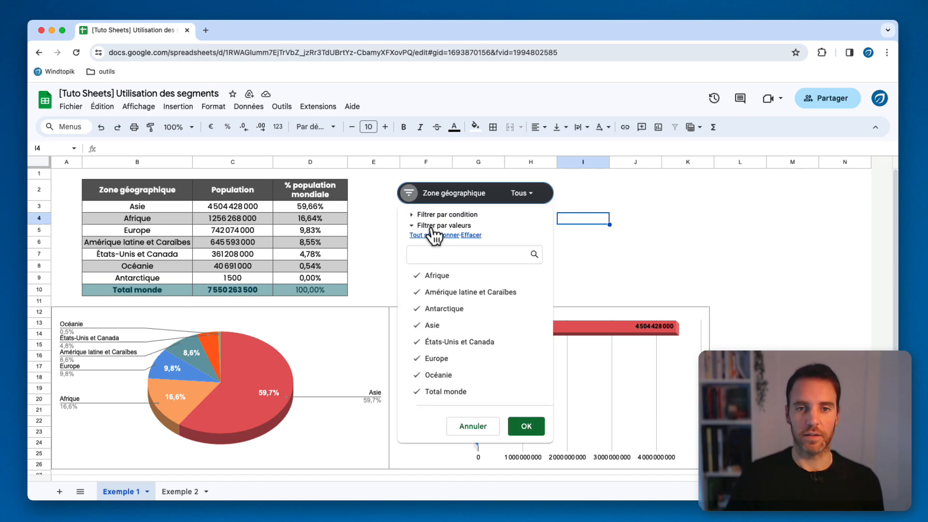
pyautogui.click(476, 239)
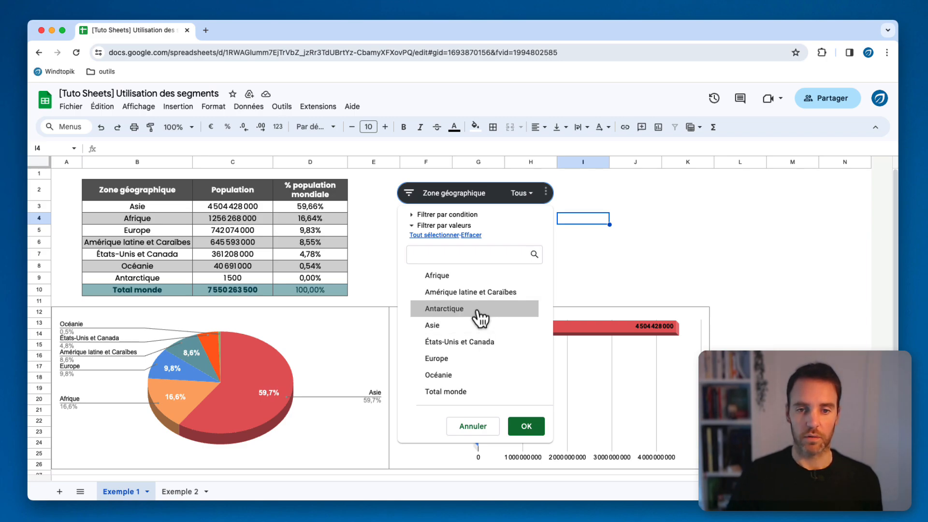
pyautogui.click(480, 314)
pyautogui.click(478, 327)
pyautogui.click(479, 358)
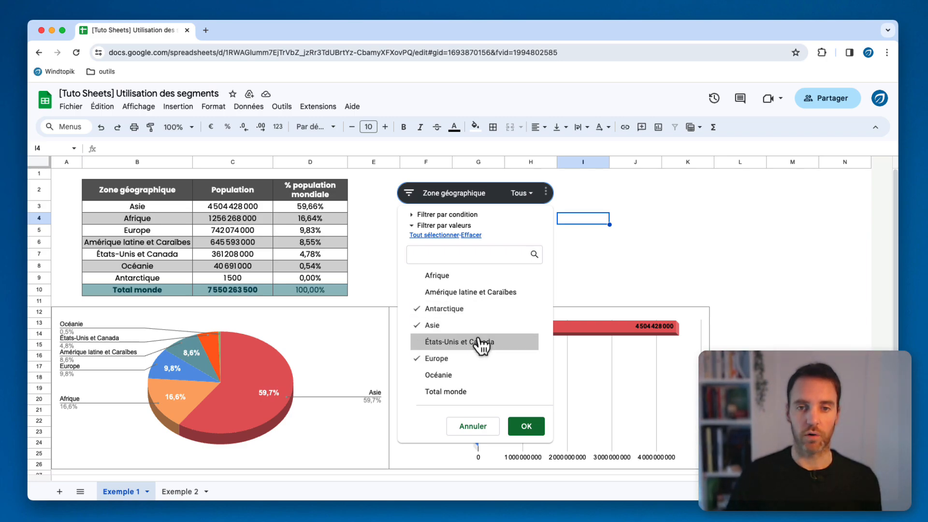
pyautogui.click(527, 428)
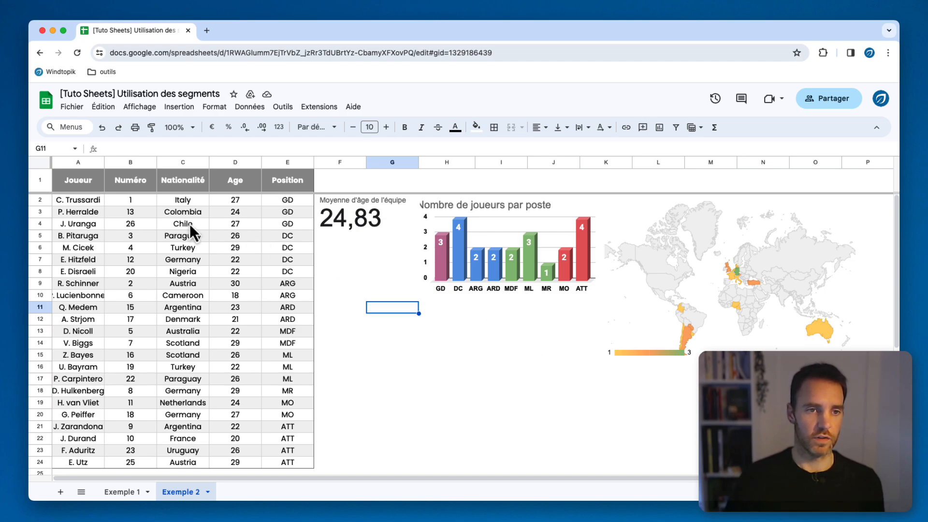
# Step: Add a slicer to the player table A1:E24 on the Exemple 2 sheet, filtering on the Nationalité column
pyautogui.moveTo(56, 179); pyautogui.dragTo(285, 462)
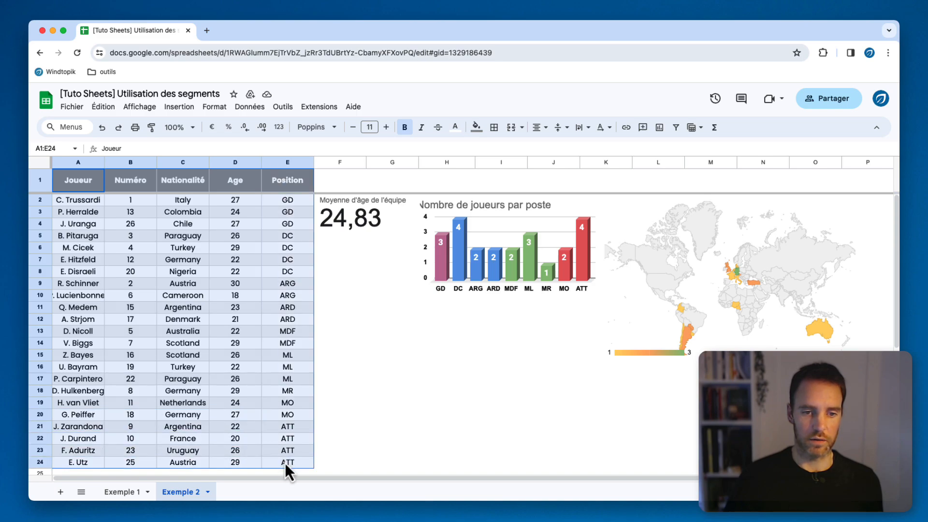
pyautogui.click(256, 110)
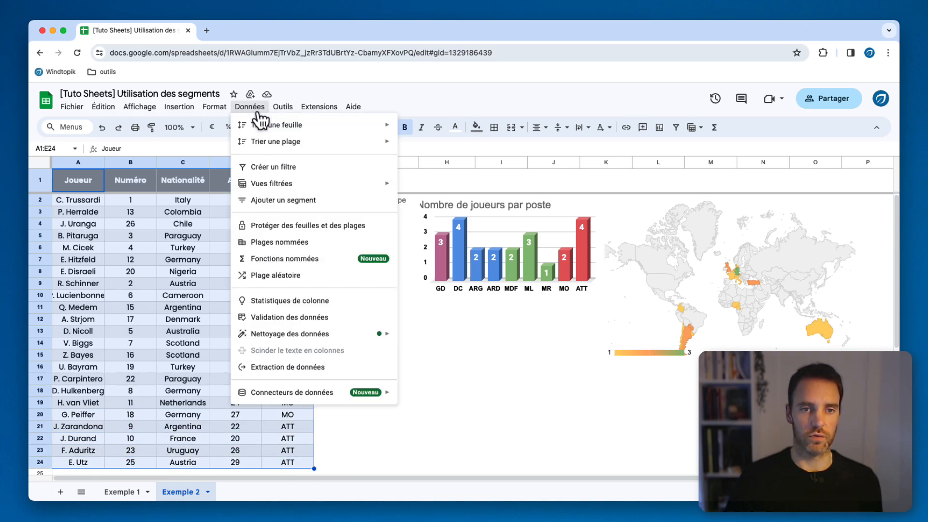
pyautogui.click(320, 205)
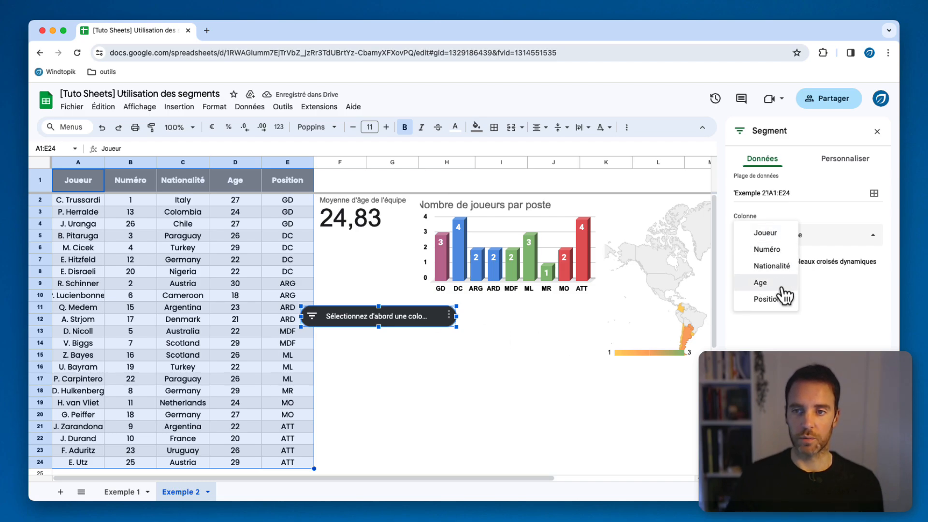
pyautogui.click(782, 267)
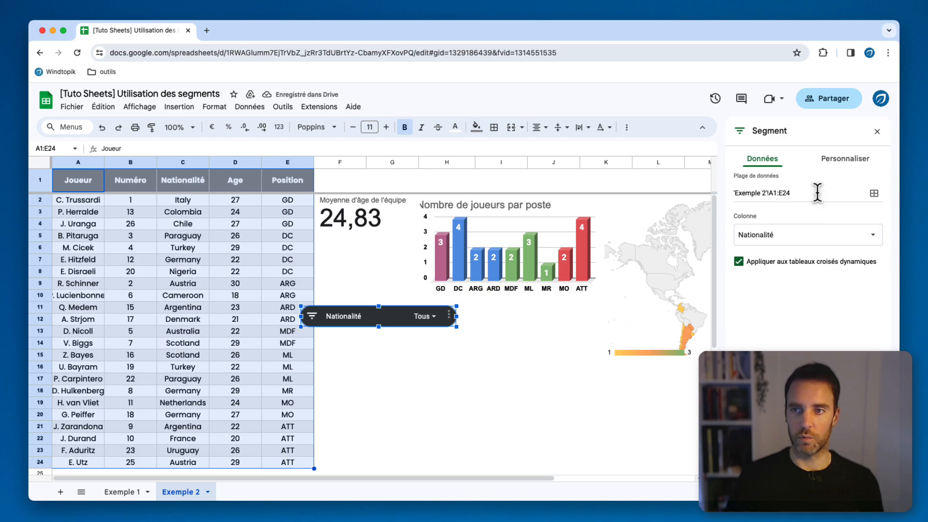
pyautogui.click(877, 132)
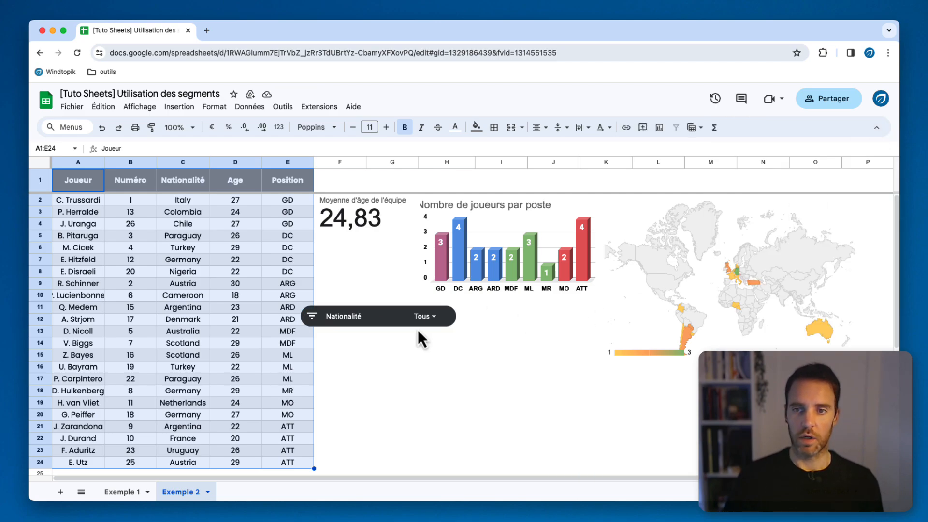
# Step: Move the Nationalité slicer into row 1 above the team's average age and make it slightly narrower
pyautogui.click(391, 323)
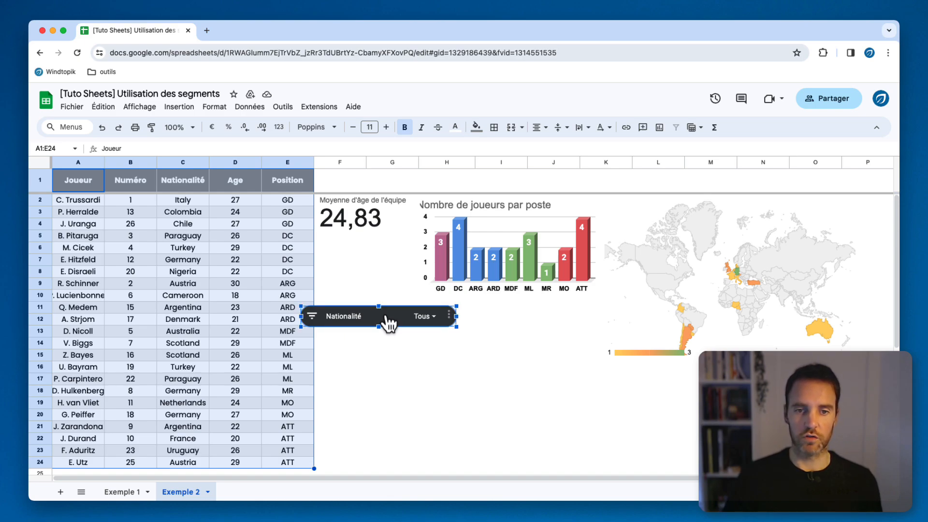
pyautogui.moveTo(389, 323); pyautogui.dragTo(412, 186)
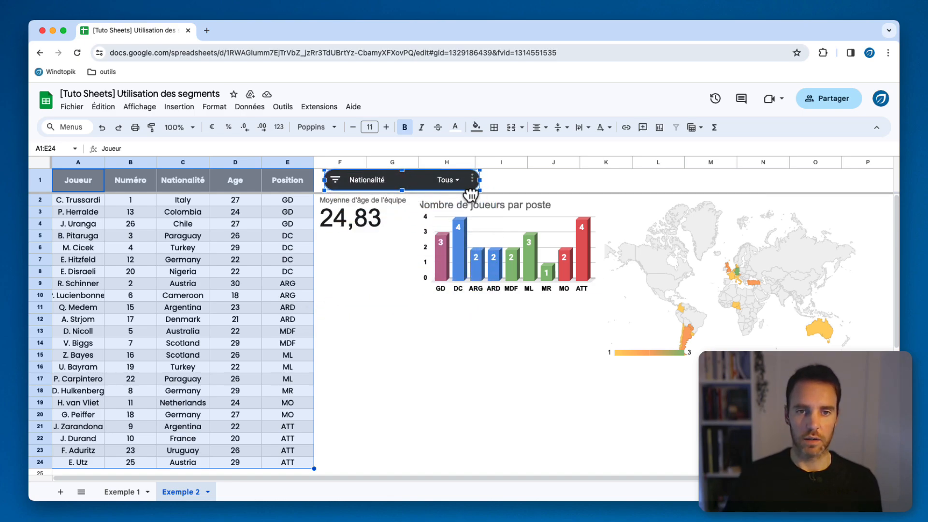
pyautogui.moveTo(480, 190); pyautogui.dragTo(468, 188)
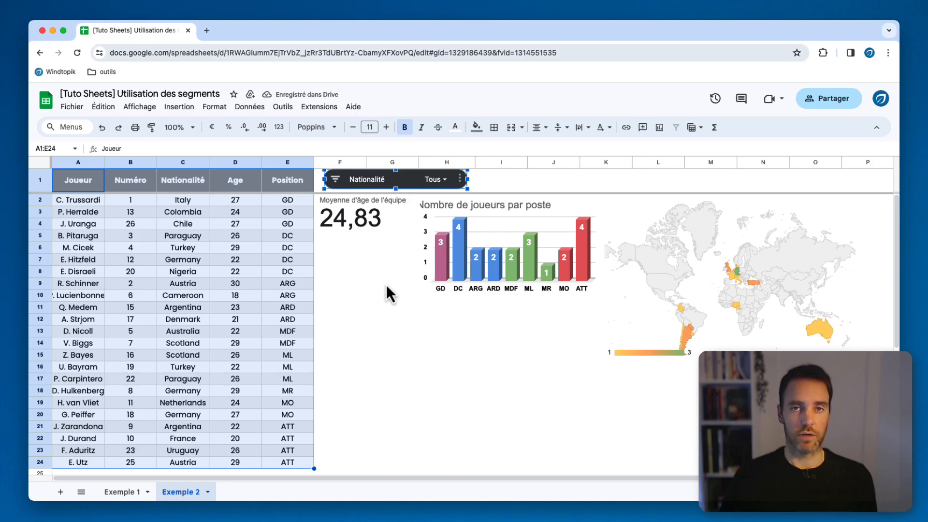
# Step: Duplicate the Nationalité slicer and place the copy beside the original in row 1
pyautogui.click(460, 179)
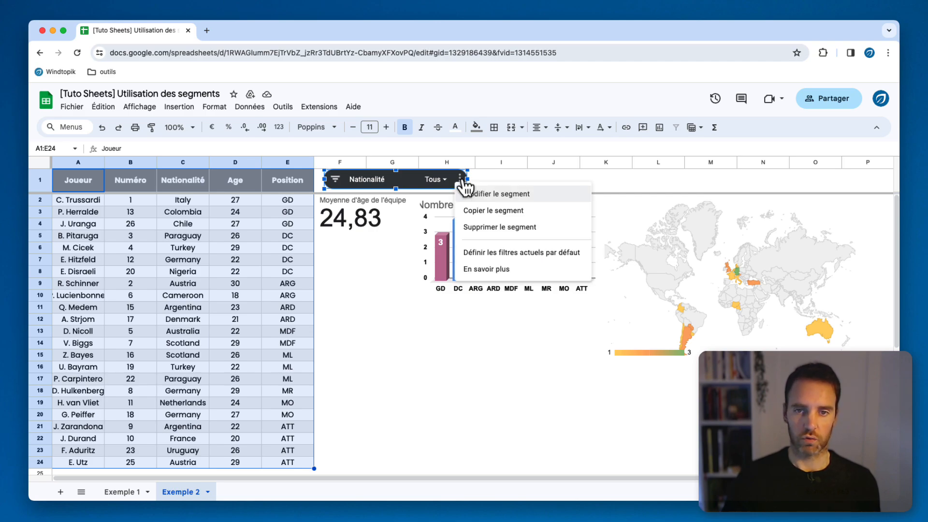
pyautogui.click(531, 211)
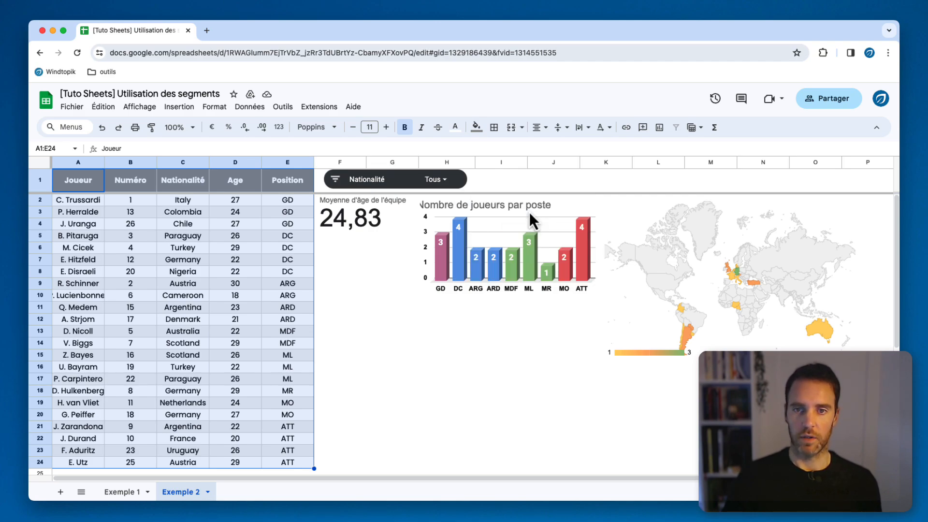
pyautogui.click(529, 186)
pyautogui.hotkey('ctrl', 'v')
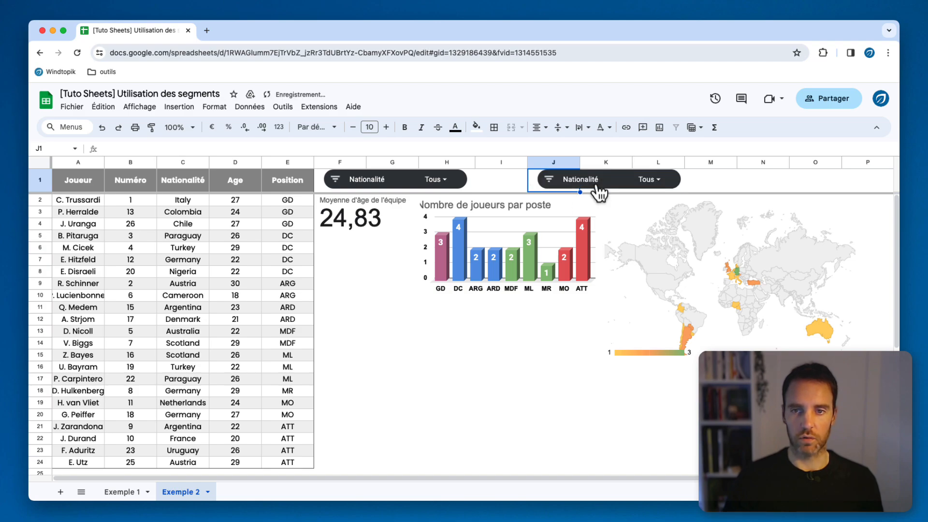
pyautogui.moveTo(607, 183); pyautogui.dragTo(569, 182)
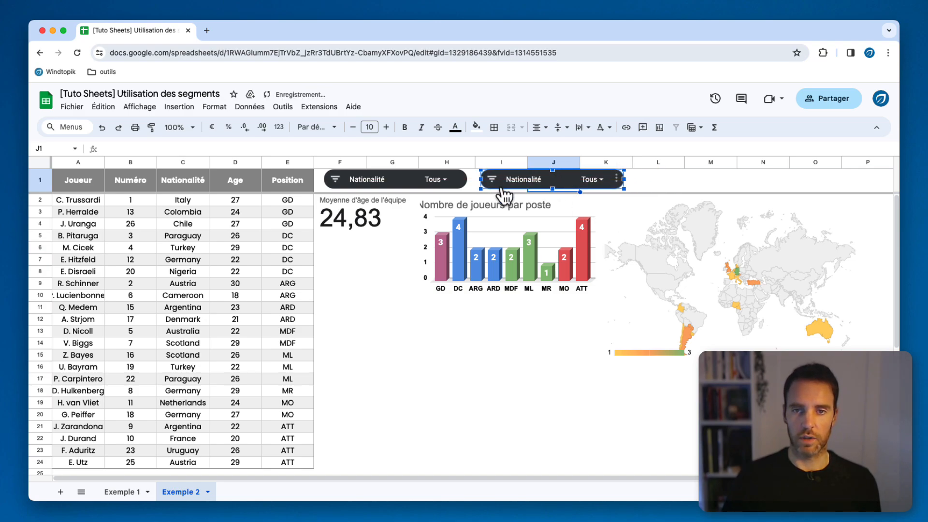
# Step: Change the duplicated slicer's filter column to Age
pyautogui.click(616, 179)
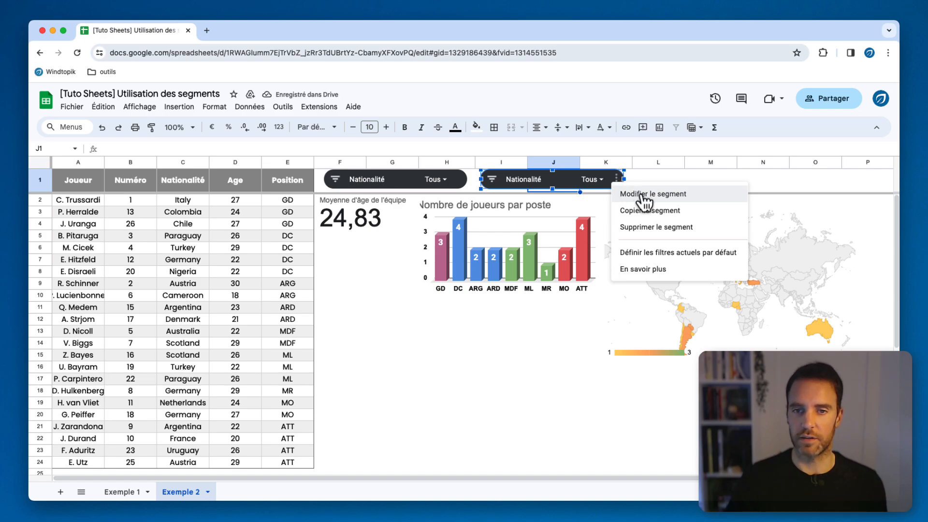
pyautogui.click(641, 195)
pyautogui.click(815, 237)
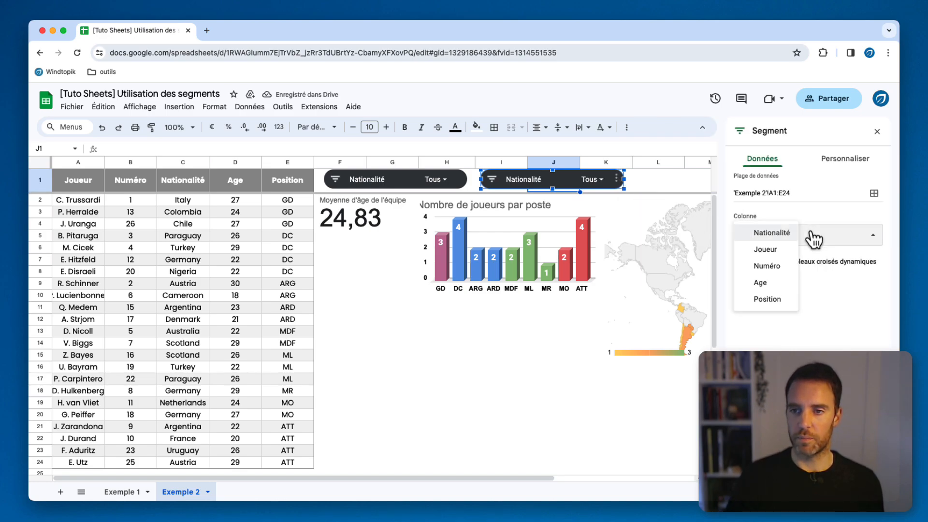
pyautogui.click(774, 281)
pyautogui.click(877, 135)
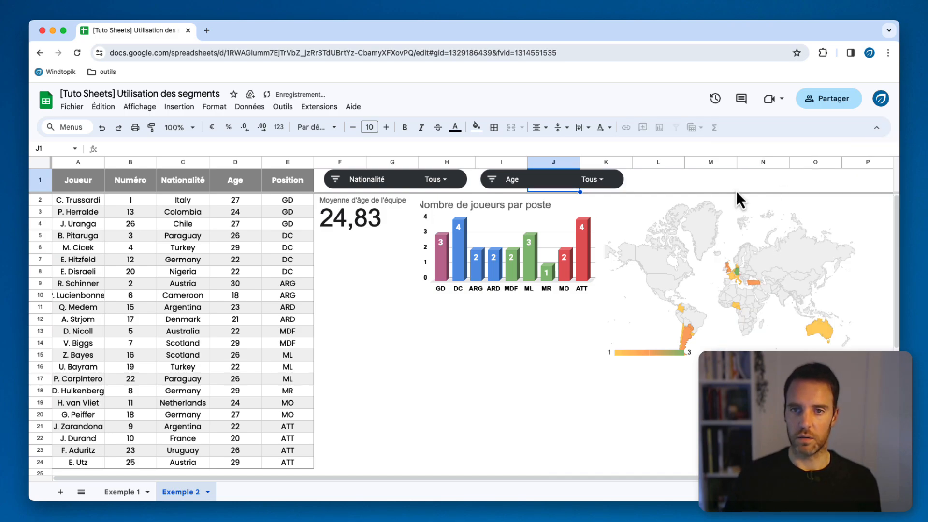
# Step: Paste another copy of the Nationalité slicer in row 1 and align it beside the Age slicer
pyautogui.click(705, 184)
pyautogui.hotkey('ctrl', 'v')
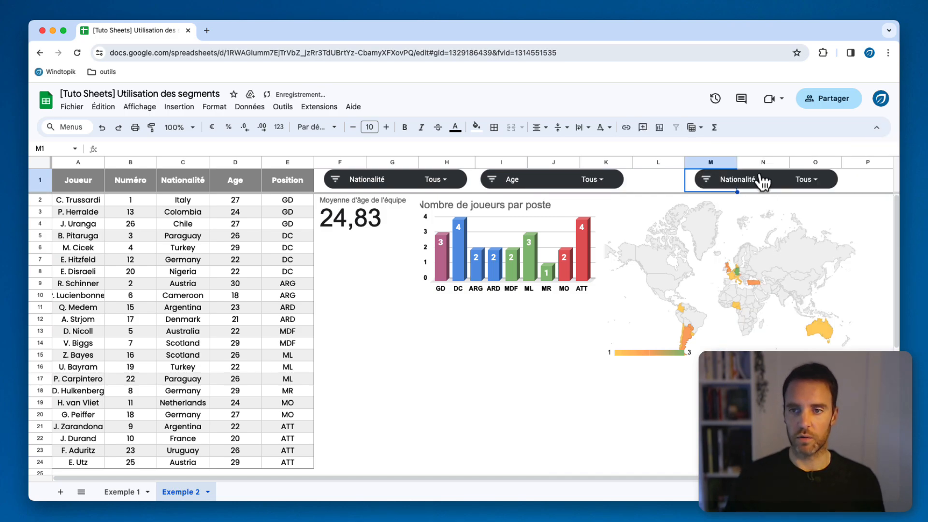
pyautogui.moveTo(771, 182); pyautogui.dragTo(707, 188)
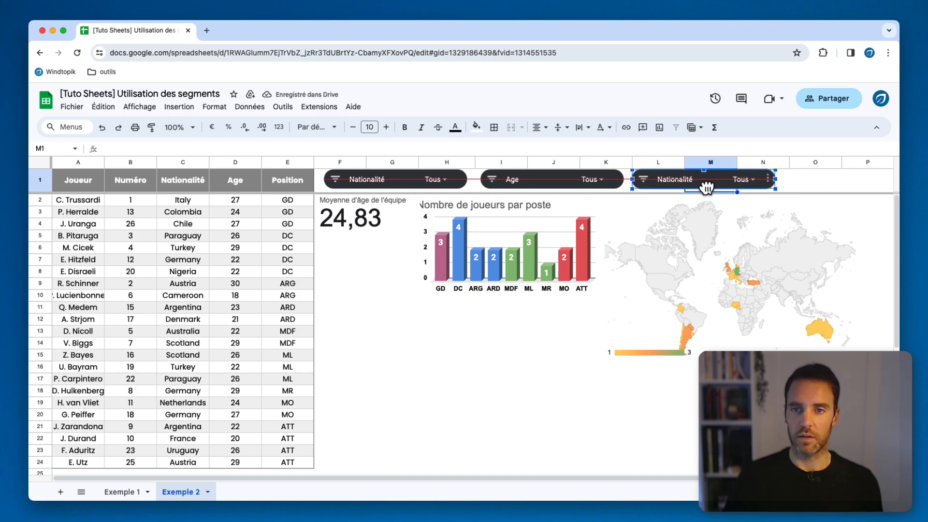
# Step: Change the third slicer's filter column to Position
pyautogui.click(770, 180)
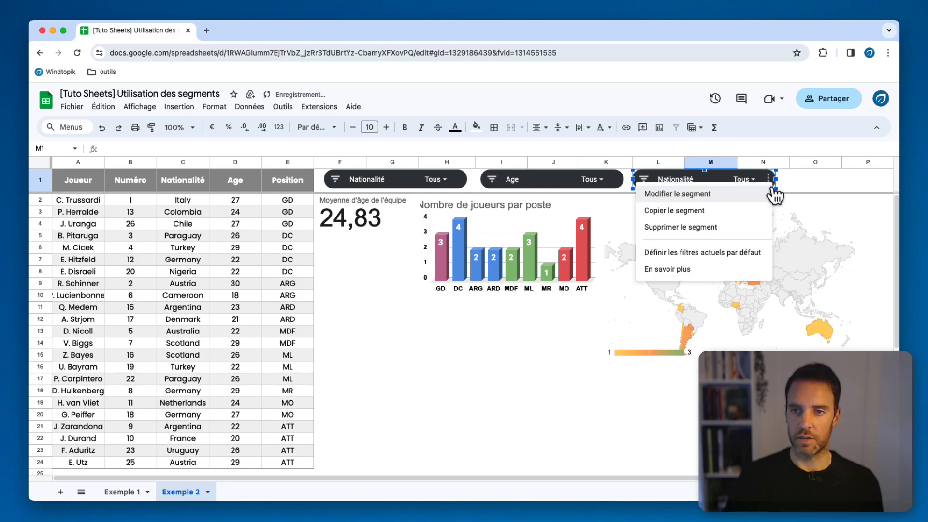
pyautogui.click(742, 192)
pyautogui.click(800, 227)
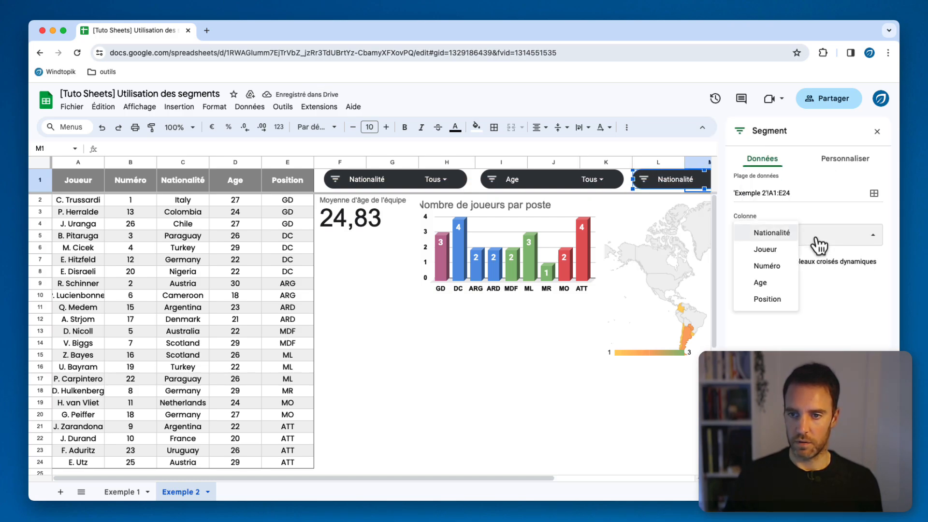
pyautogui.click(787, 301)
pyautogui.click(876, 134)
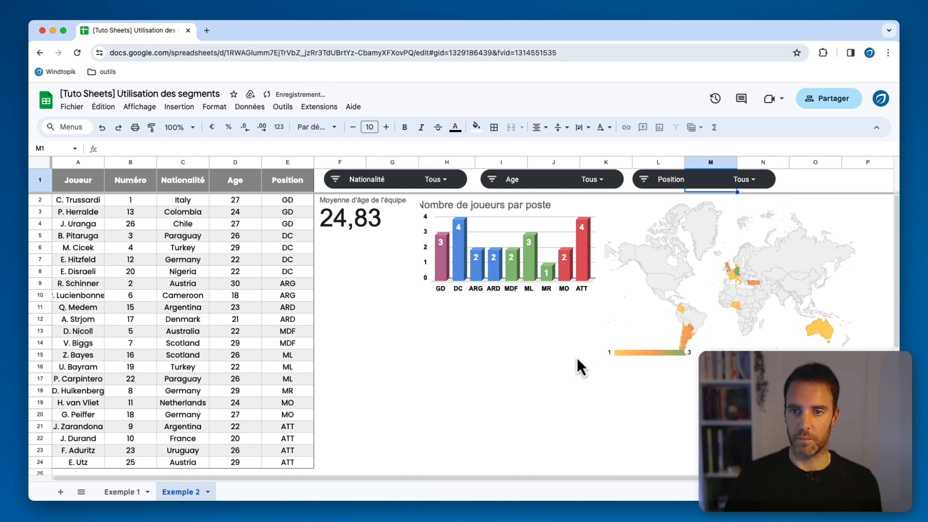
pyautogui.click(537, 344)
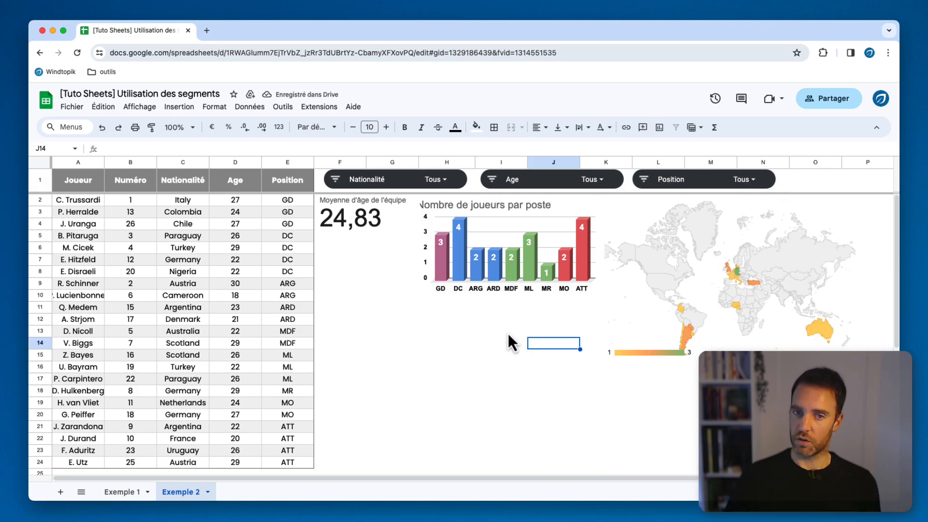
# Step: Filter the Nationalité slicer to show only Argentina, Australia, Austria, Cameroon and Chile
pyautogui.click(337, 180)
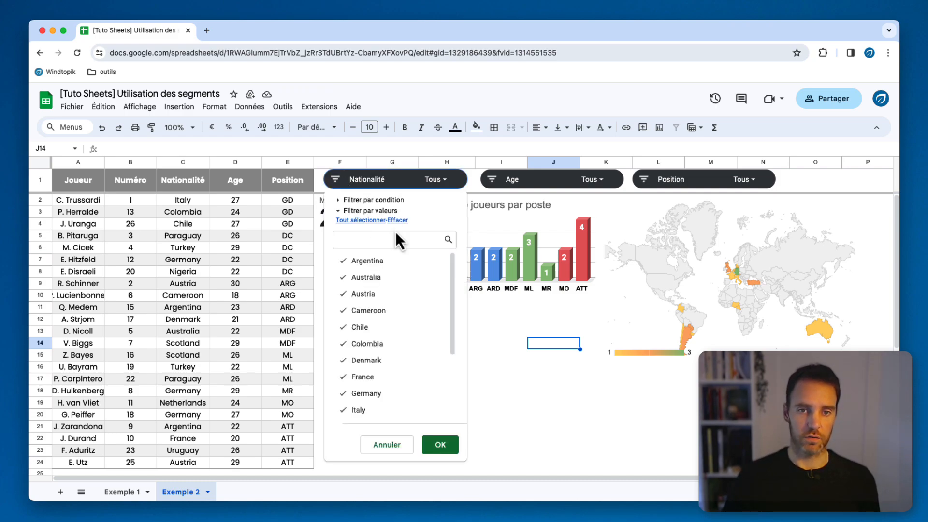
pyautogui.click(399, 220)
pyautogui.click(395, 277)
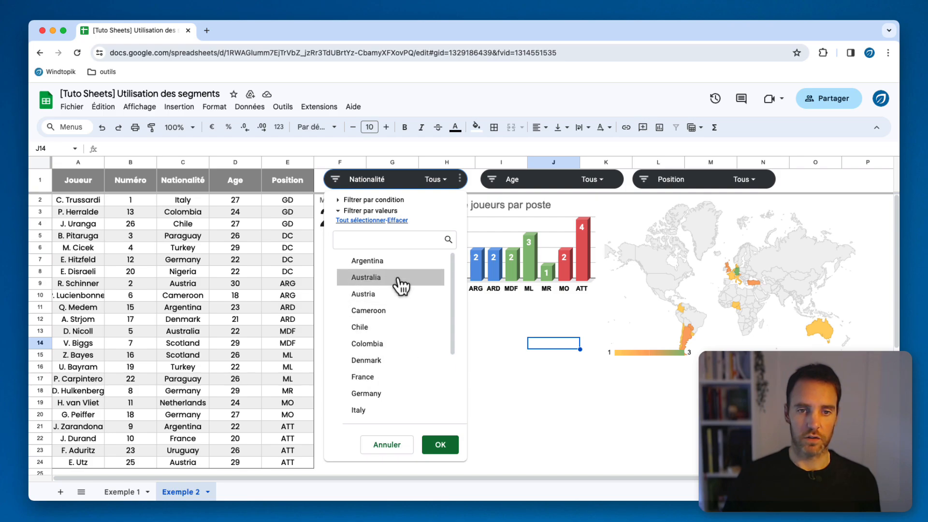
pyautogui.click(397, 261)
pyautogui.click(400, 296)
pyautogui.click(398, 312)
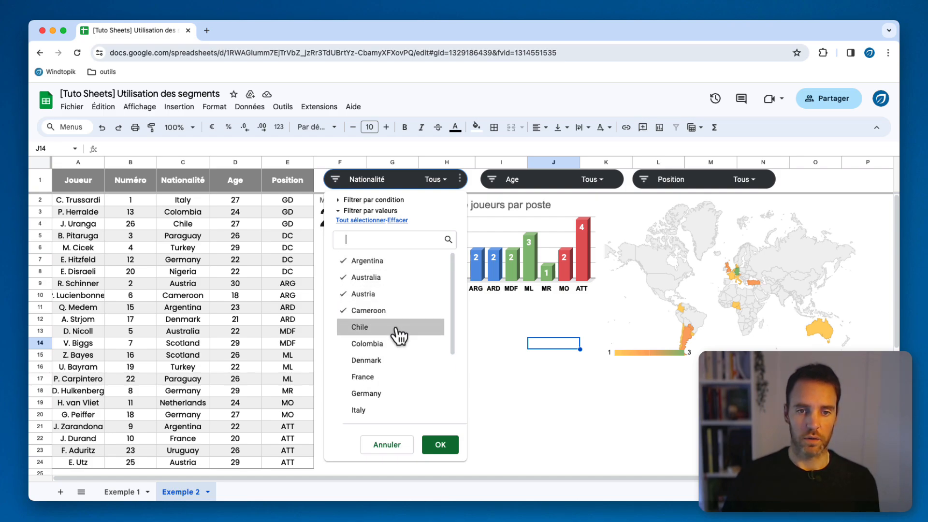
pyautogui.click(398, 328)
pyautogui.click(440, 446)
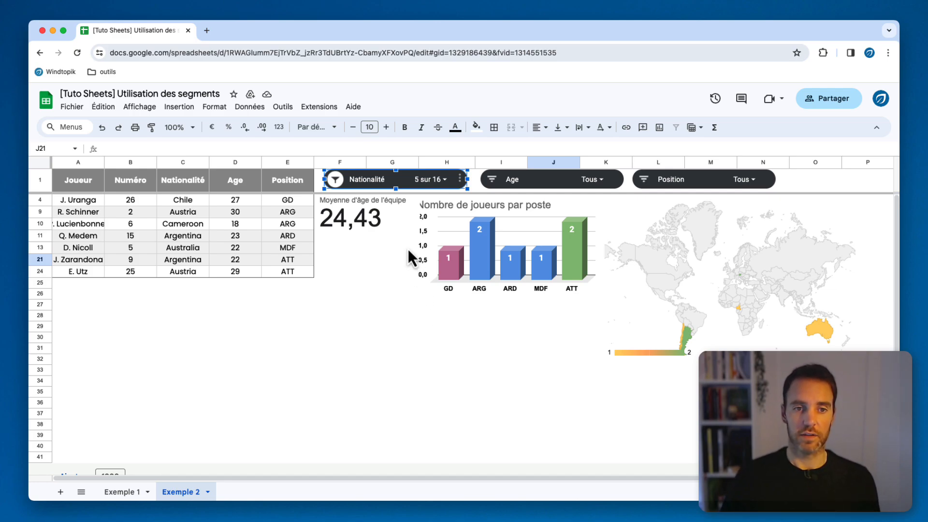
# Step: Filter the Age slicer by condition, using "Supérieur(e) à" with the value 25
pyautogui.click(493, 180)
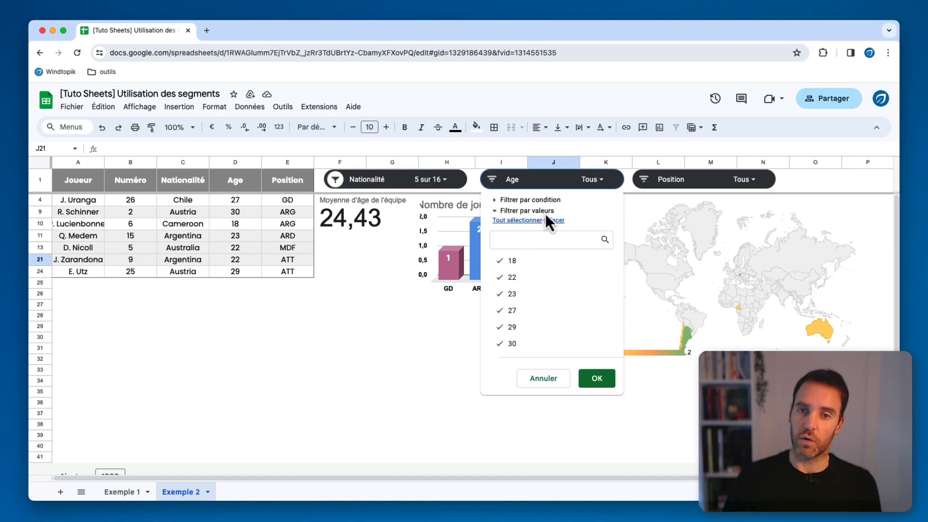
pyautogui.click(496, 213)
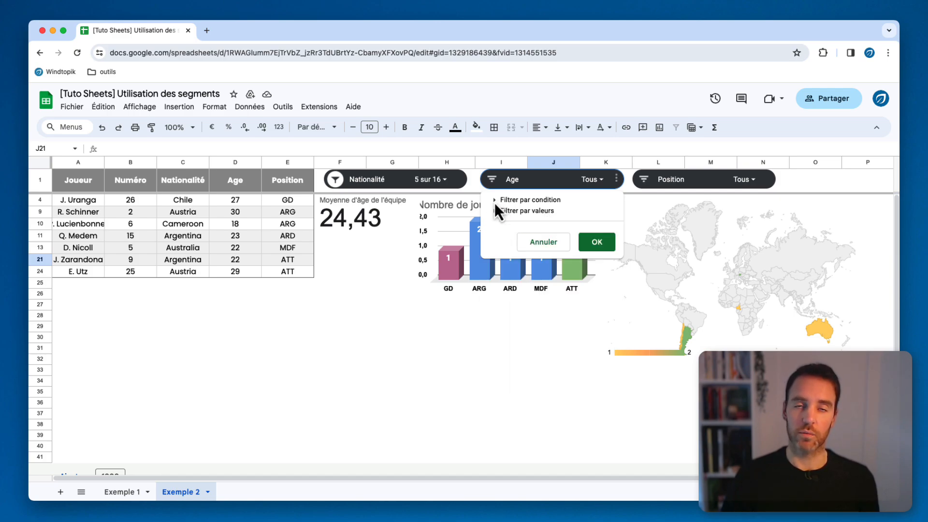
pyautogui.click(500, 200)
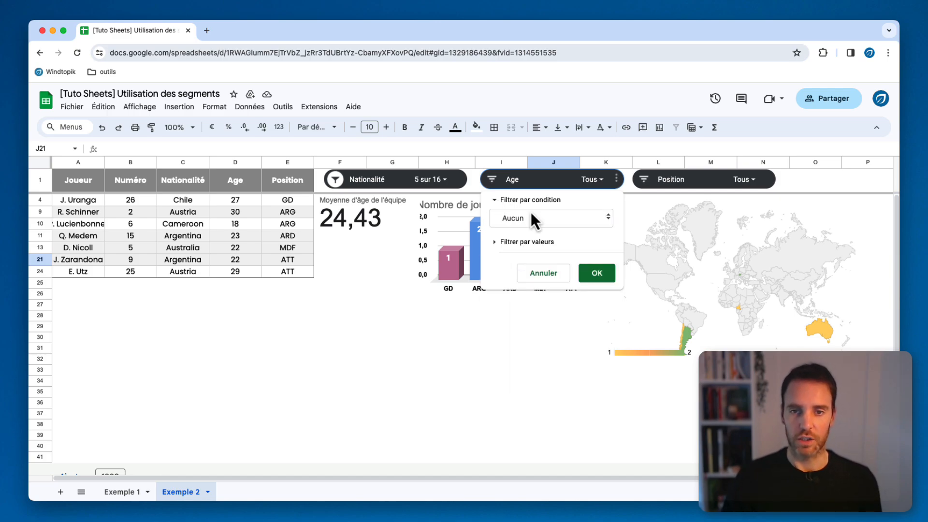
pyautogui.click(570, 220)
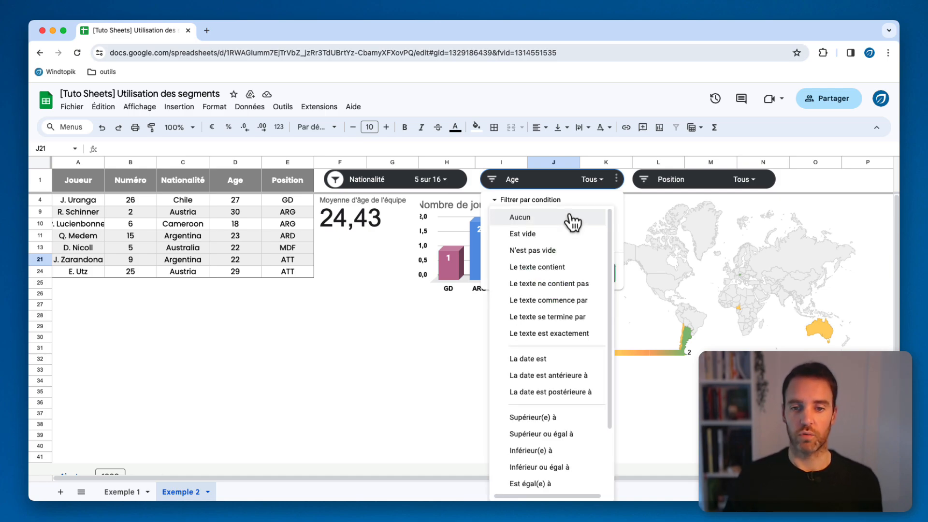
pyautogui.scroll(-3, 578, 285)
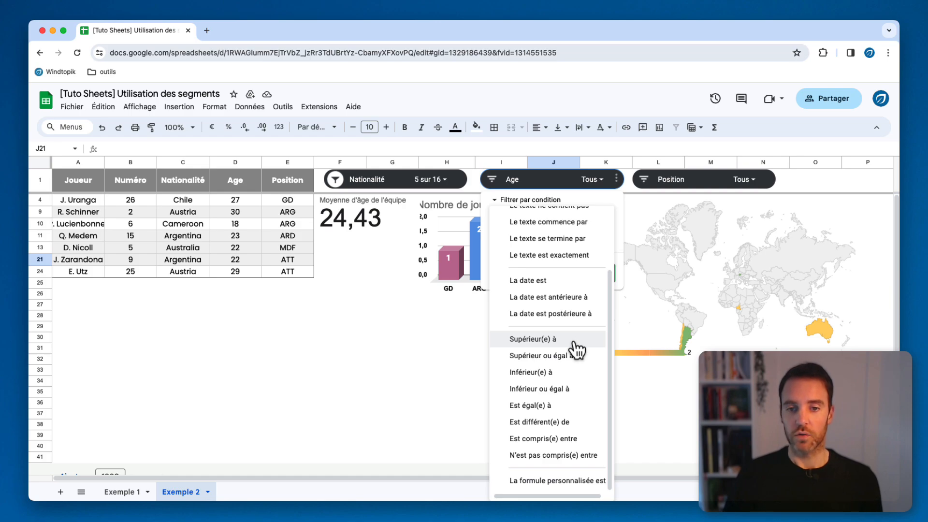
pyautogui.click(532, 339)
pyautogui.click(540, 240)
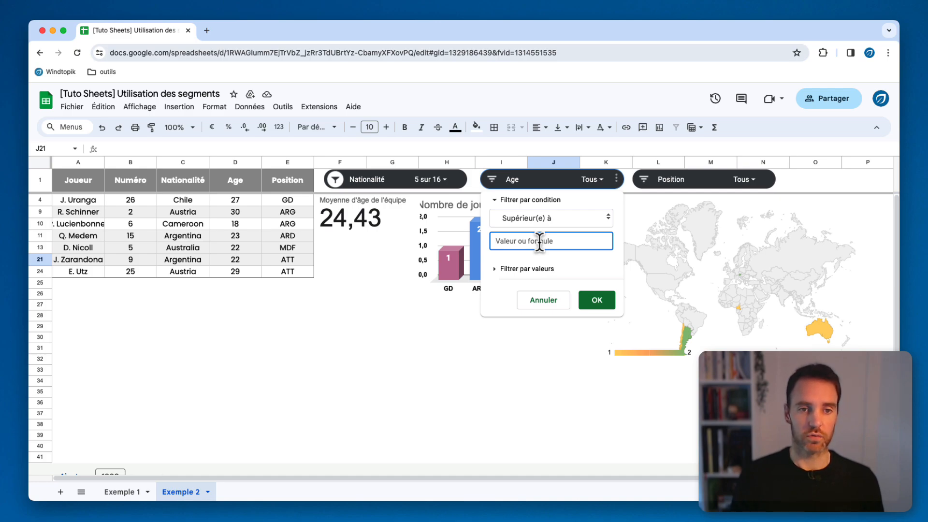
pyautogui.write('25')
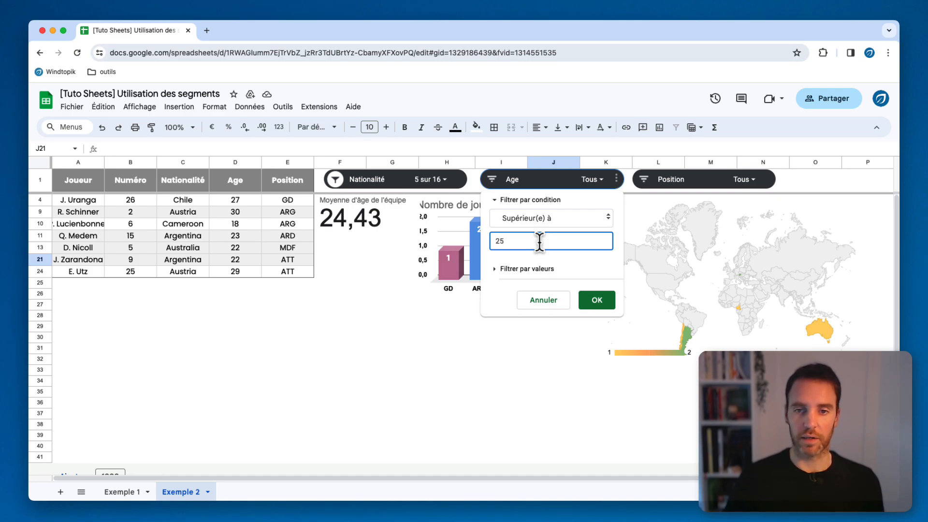
pyautogui.click(591, 301)
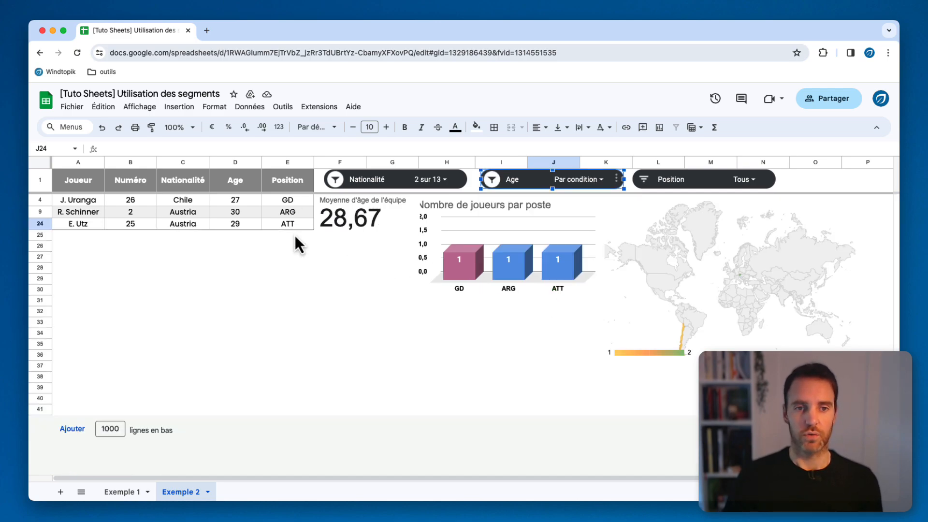
# Step: Examine the values offered by the Position slicer and keep them all selected
pyautogui.click(648, 186)
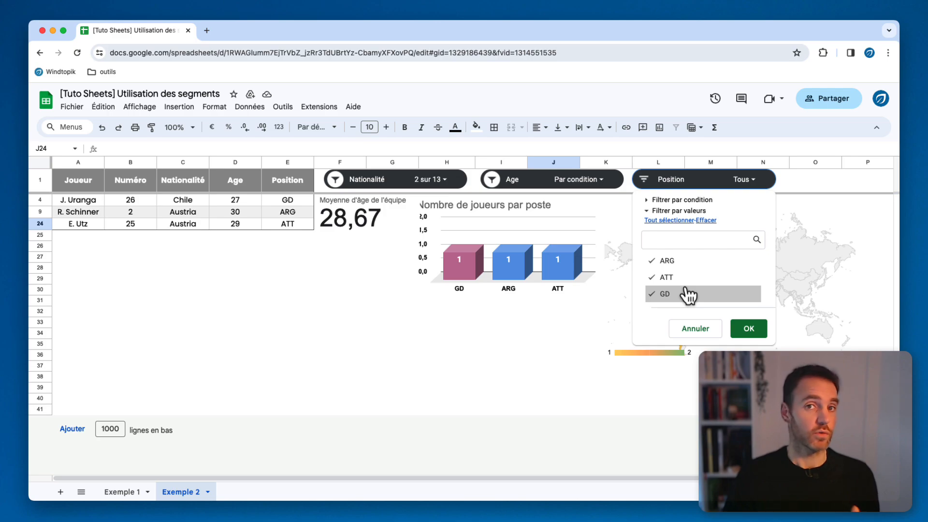
pyautogui.click(747, 331)
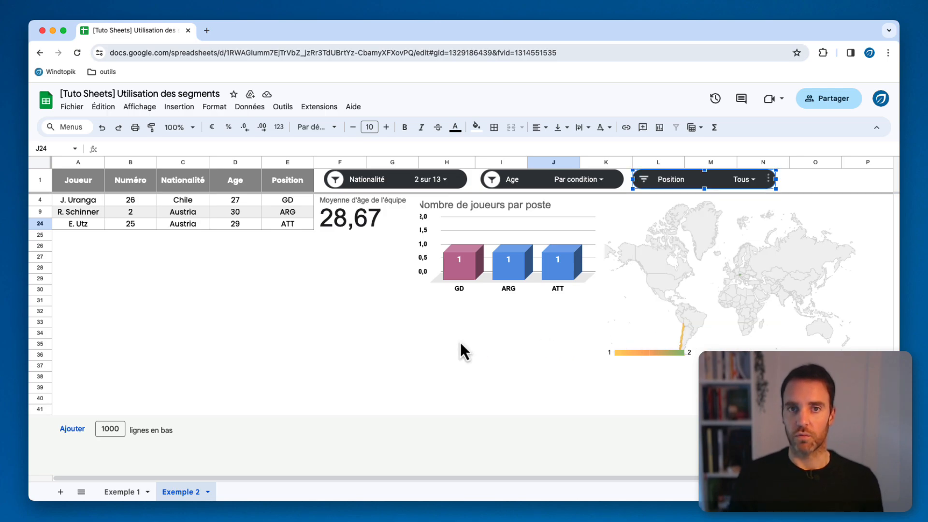